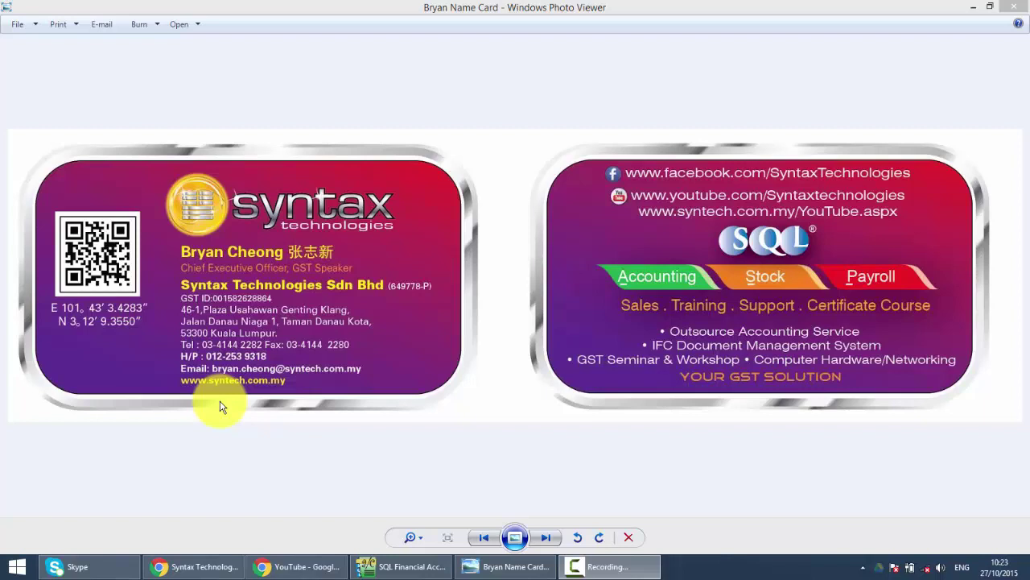
- Switch from the name-card image in Photo Viewer to SQL Financial Accounting
{"action": "left_click", "coordinate": [425, 565]}
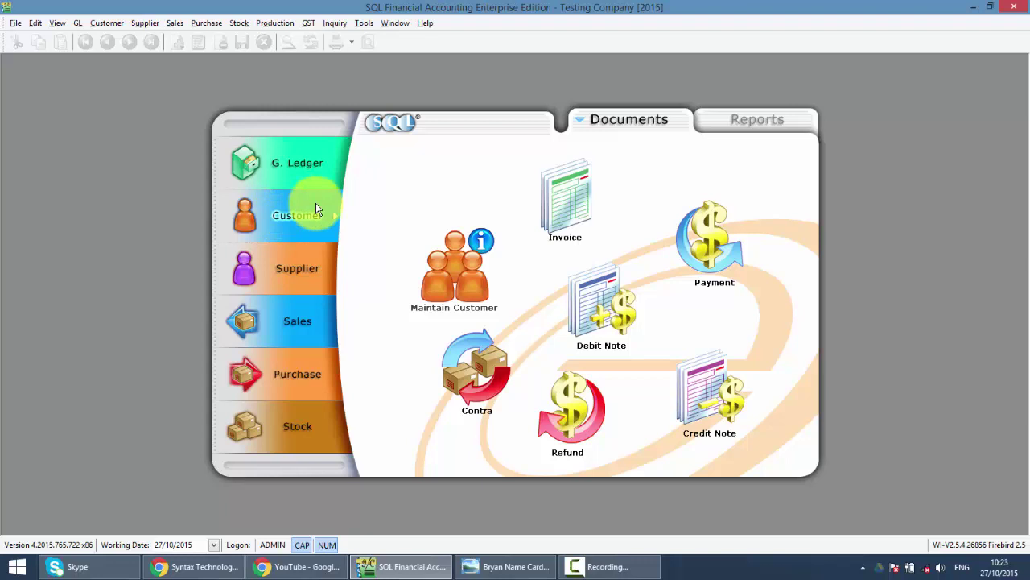
- Open the Customer Credit Note list, try filtering by C/N No. '20' and Customer 'ki', then clear both
{"action": "left_click", "coordinate": [705, 398]}
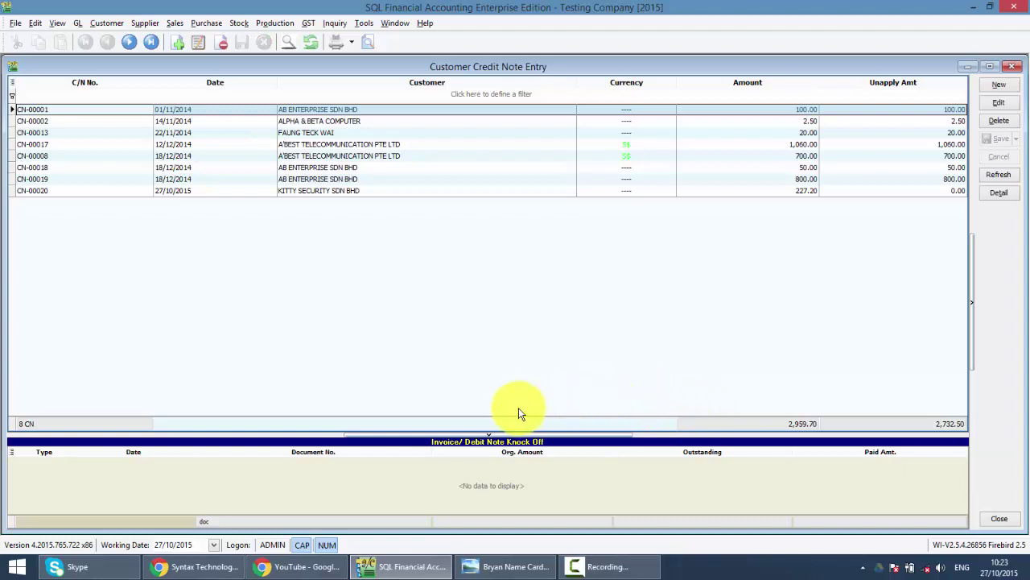
{"action": "left_click", "coordinate": [125, 98]}
{"action": "type", "text": "20"}
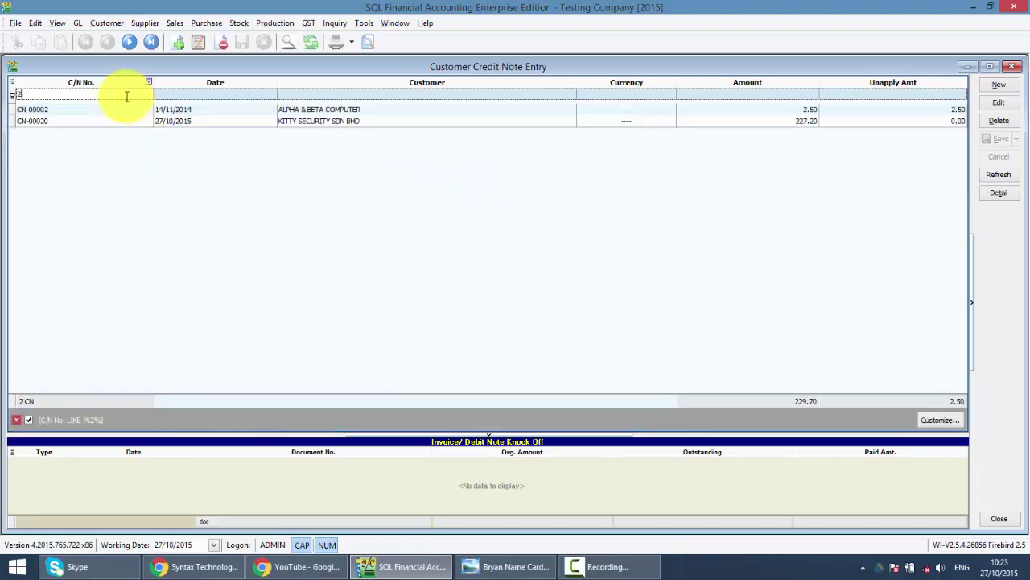
{"action": "key", "text": "BackSpace"}
{"action": "key", "text": "BackSpace"}
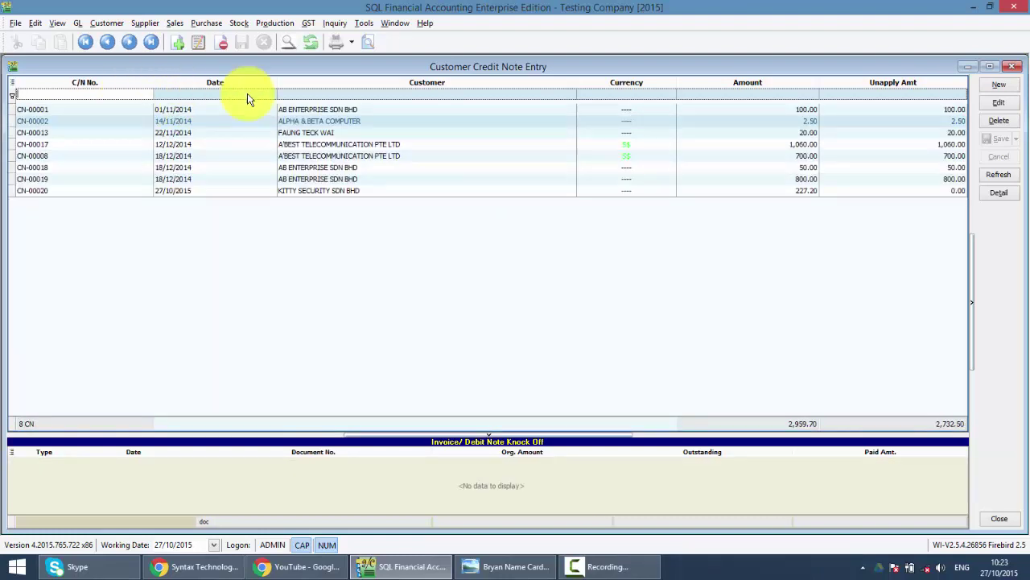
{"action": "left_click", "coordinate": [299, 95]}
{"action": "type", "text": "ki"}
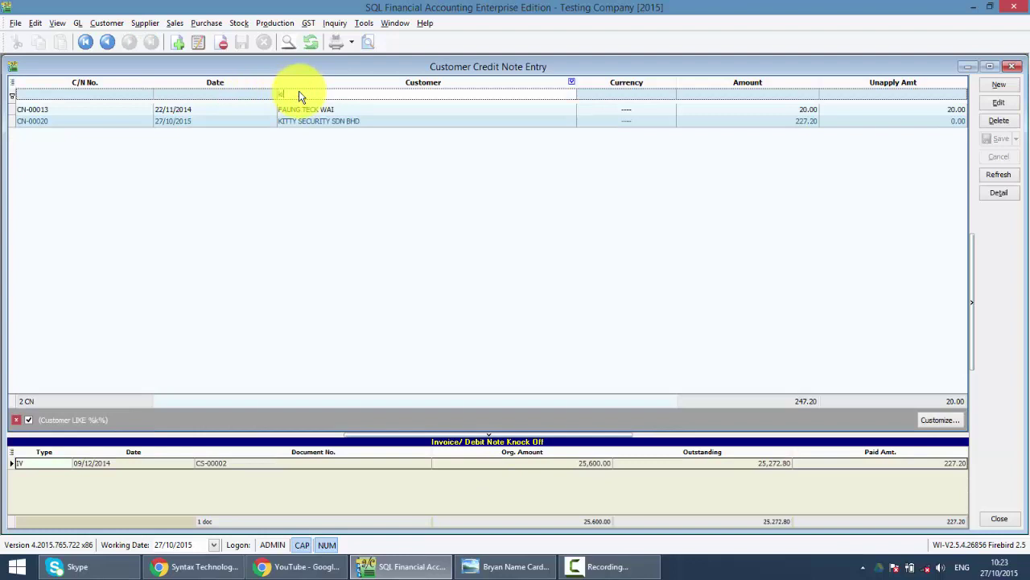
{"action": "key", "text": "BackSpace"}
{"action": "key", "text": "BackSpace"}
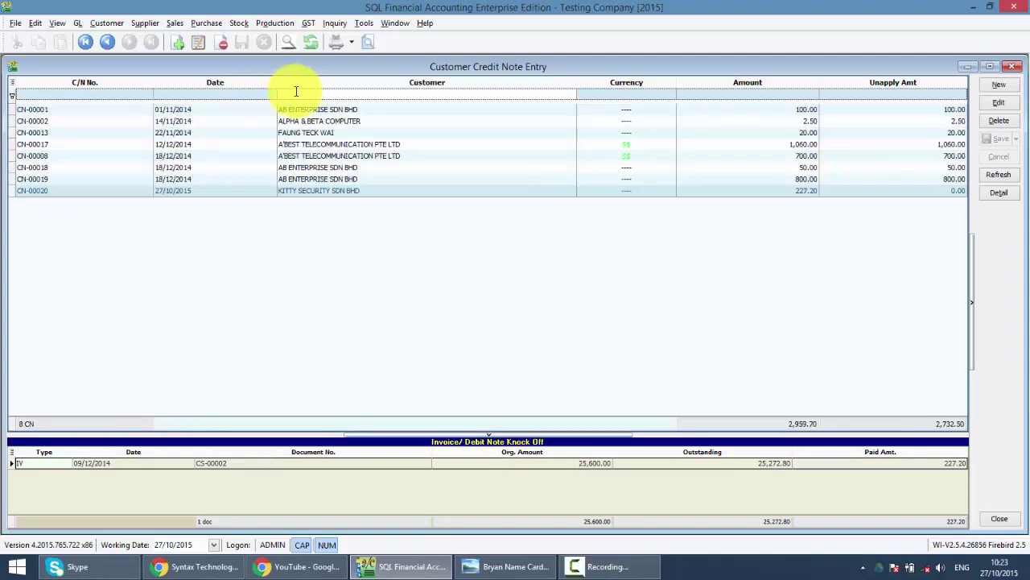
- Drag Agent from the Field Chooser into the header between Customer and Currency, then close Customization
{"action": "right_click", "coordinate": [484, 85]}
{"action": "left_click", "coordinate": [547, 214]}
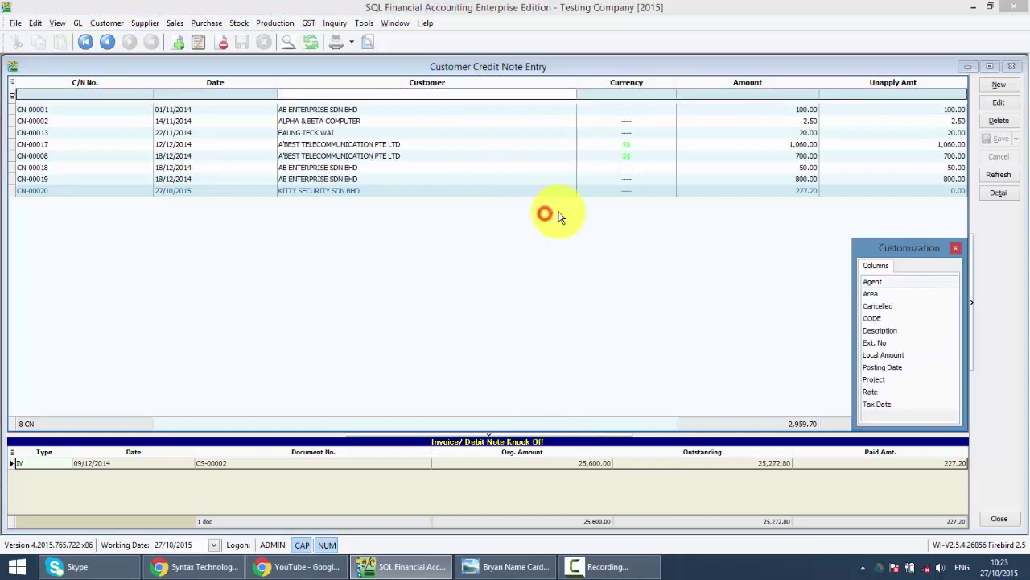
{"action": "left_click_drag", "start_coordinate": [889, 283], "coordinate": [566, 93]}
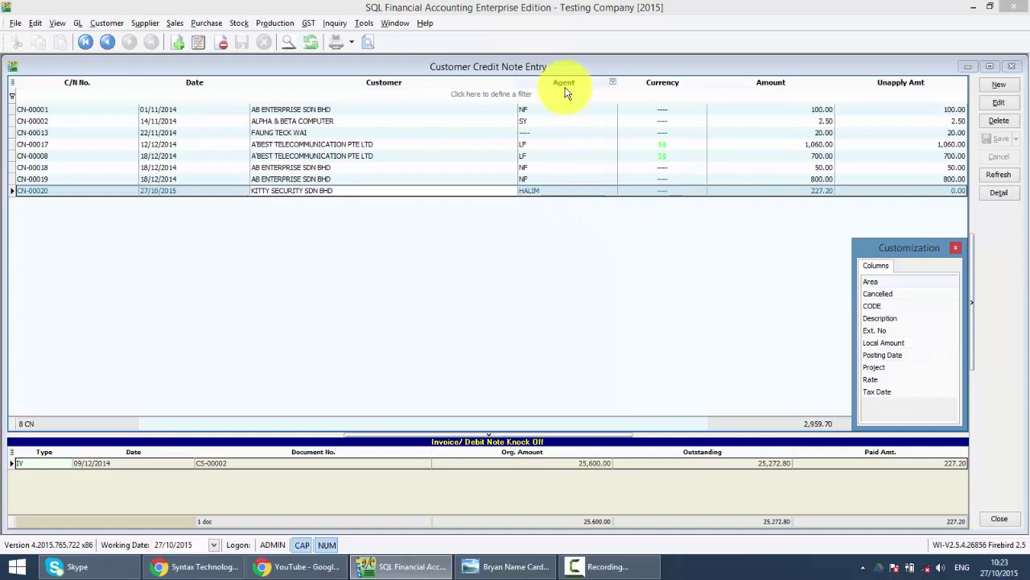
{"action": "right_click", "coordinate": [562, 83]}
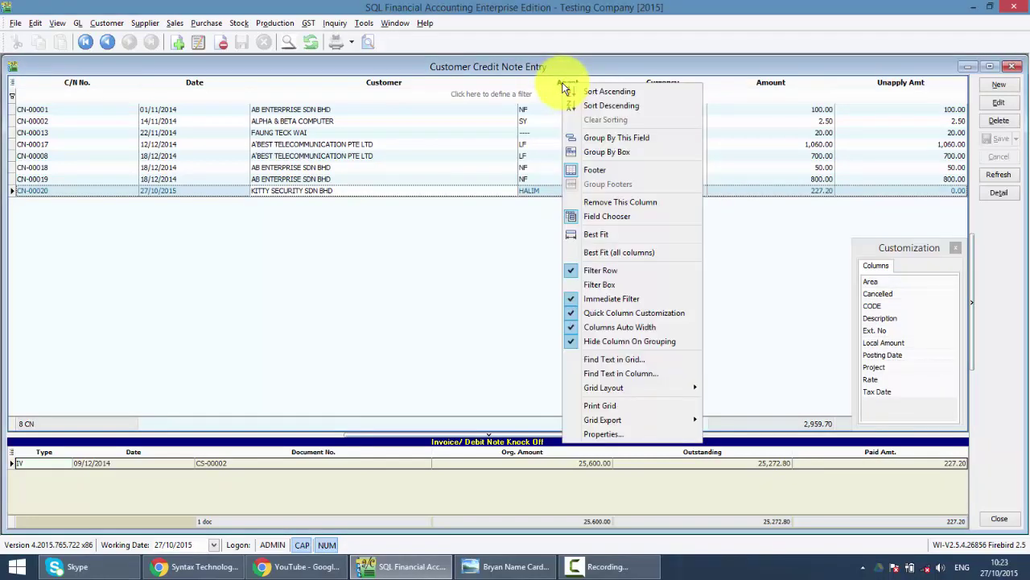
{"action": "mouse_move", "coordinate": [682, 391]}
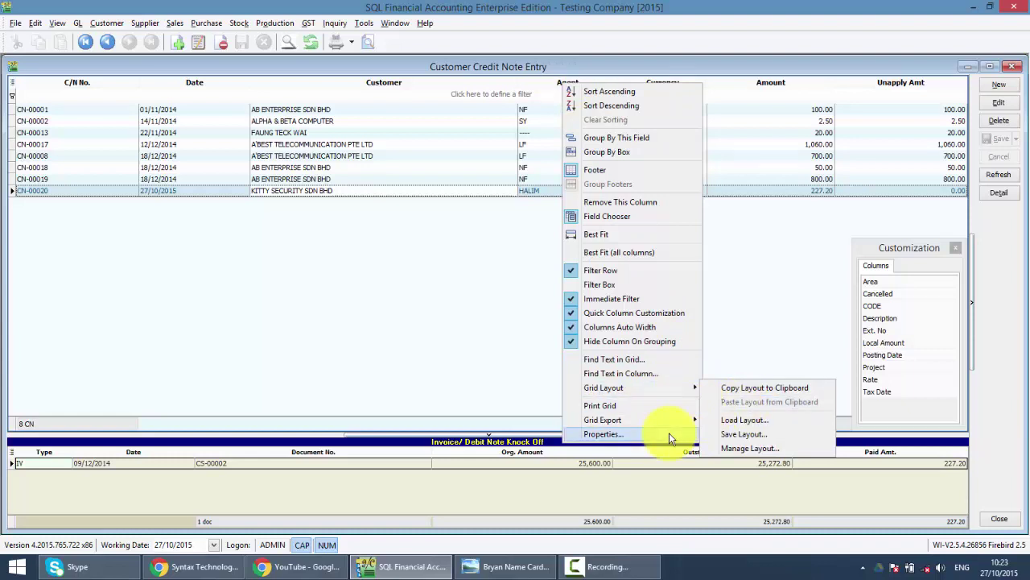
{"action": "left_click", "coordinate": [403, 323]}
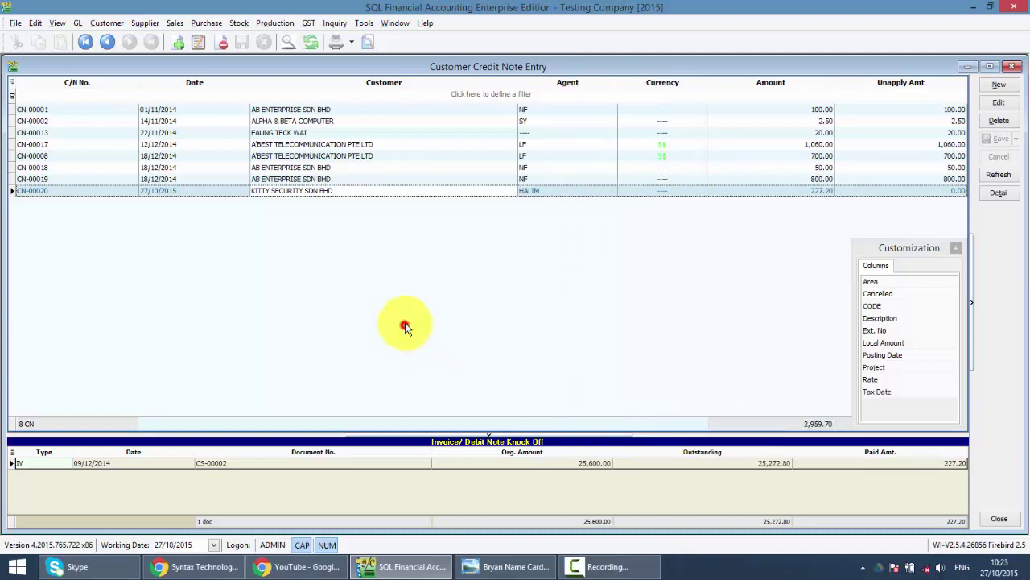
{"action": "left_click", "coordinate": [956, 247]}
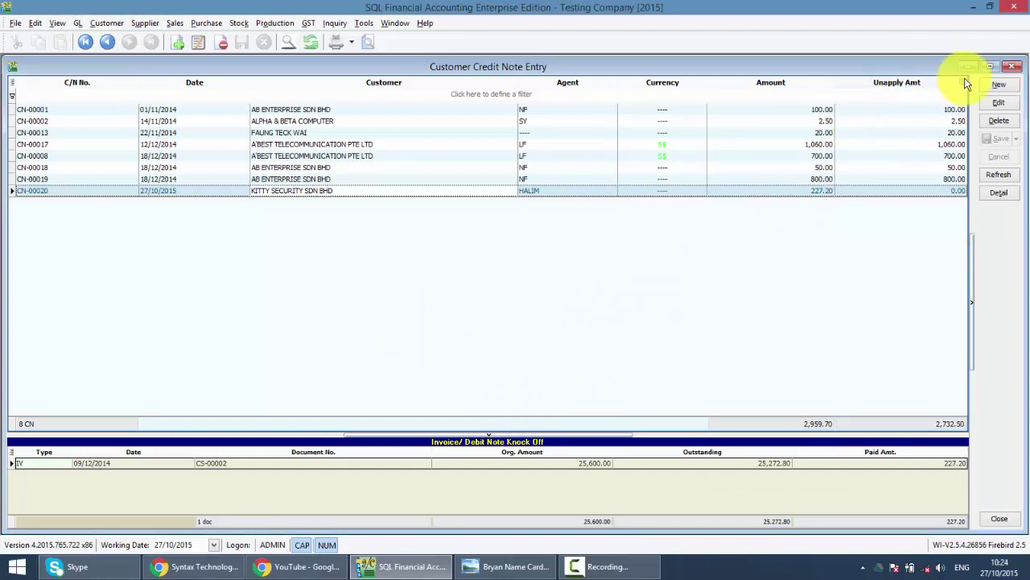
- Start a new credit note and search the Customer Code lookup for 'sec'
{"action": "left_click", "coordinate": [996, 87]}
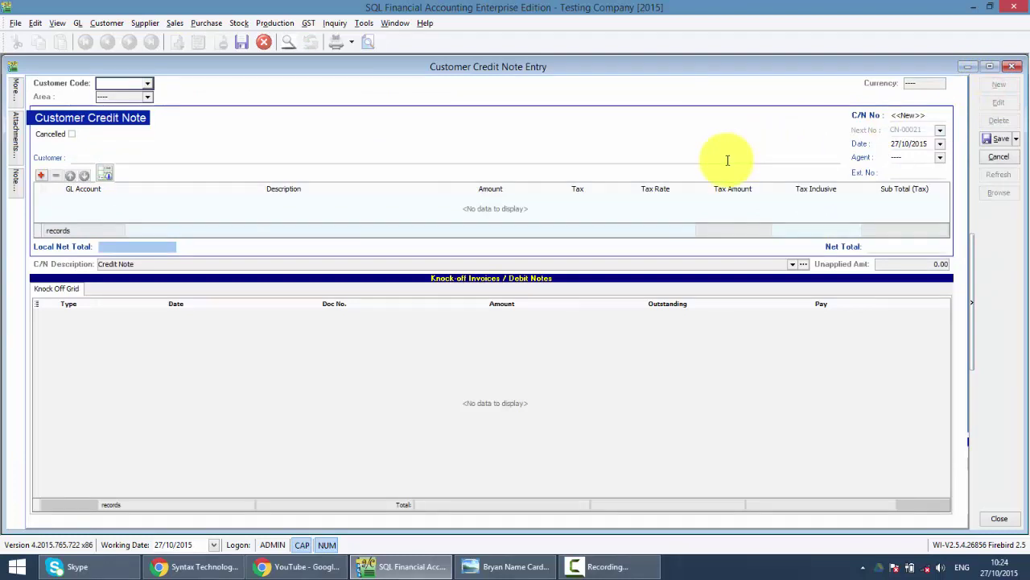
{"action": "key", "text": "F4"}
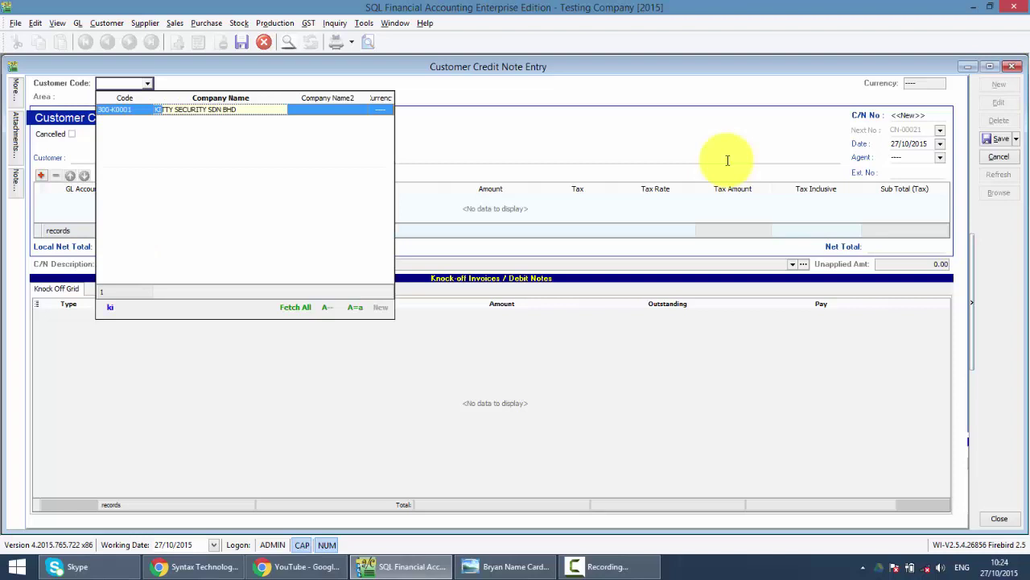
{"action": "key", "text": "BackSpace"}
{"action": "key", "text": "BackSpace"}
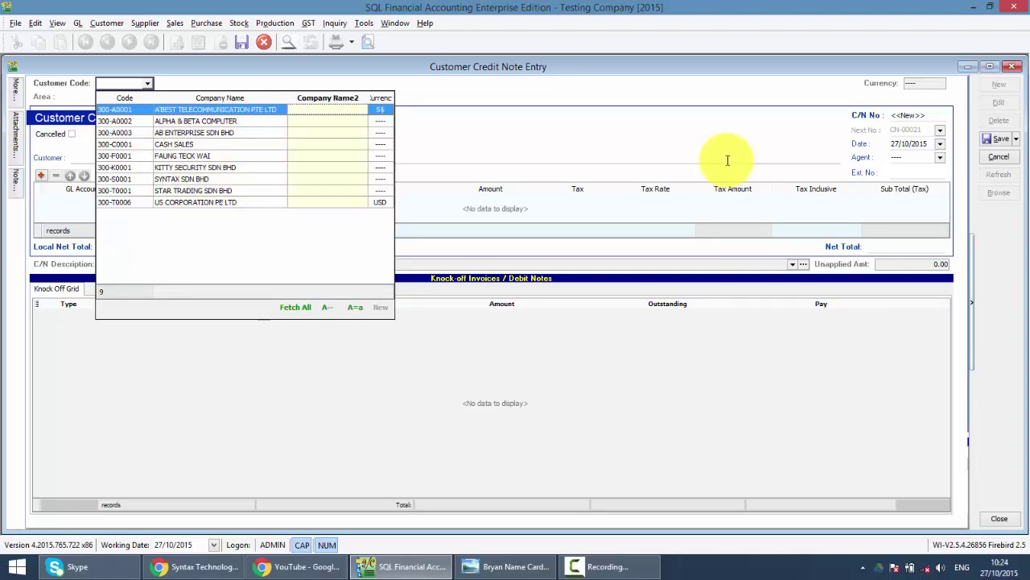
{"action": "type", "text": "ki"}
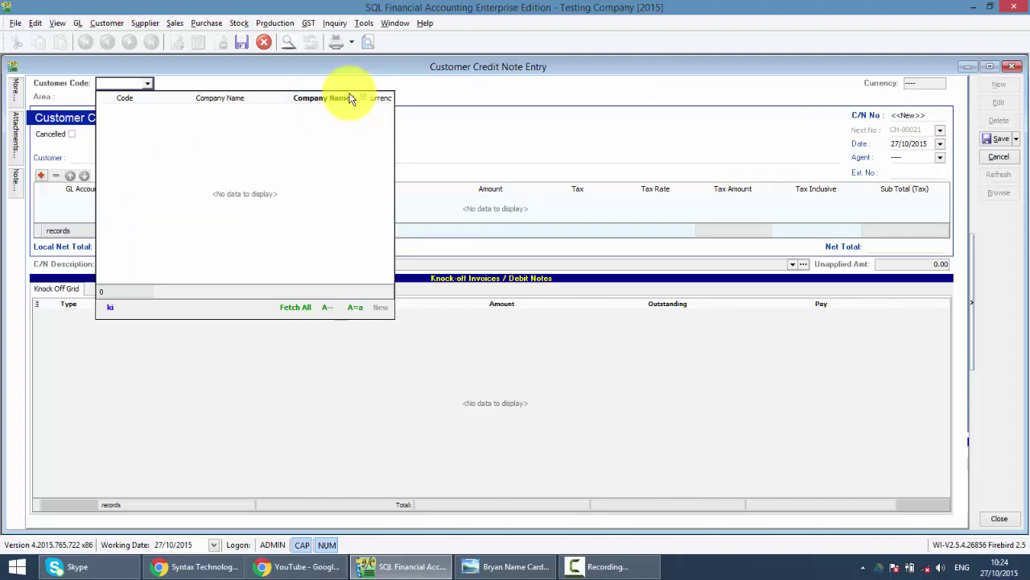
{"action": "key", "text": "BackSpace"}
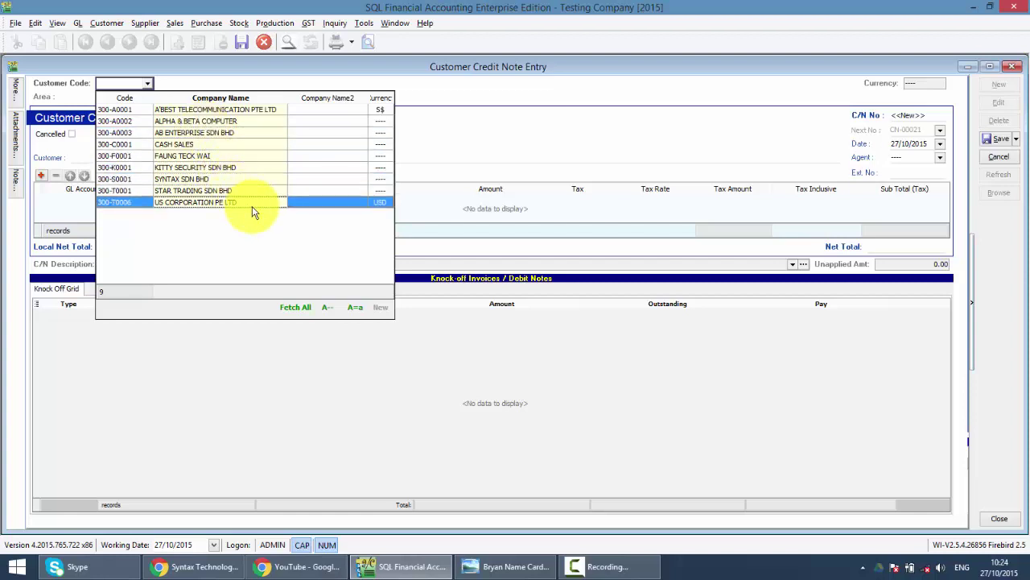
{"action": "left_click", "coordinate": [331, 309]}
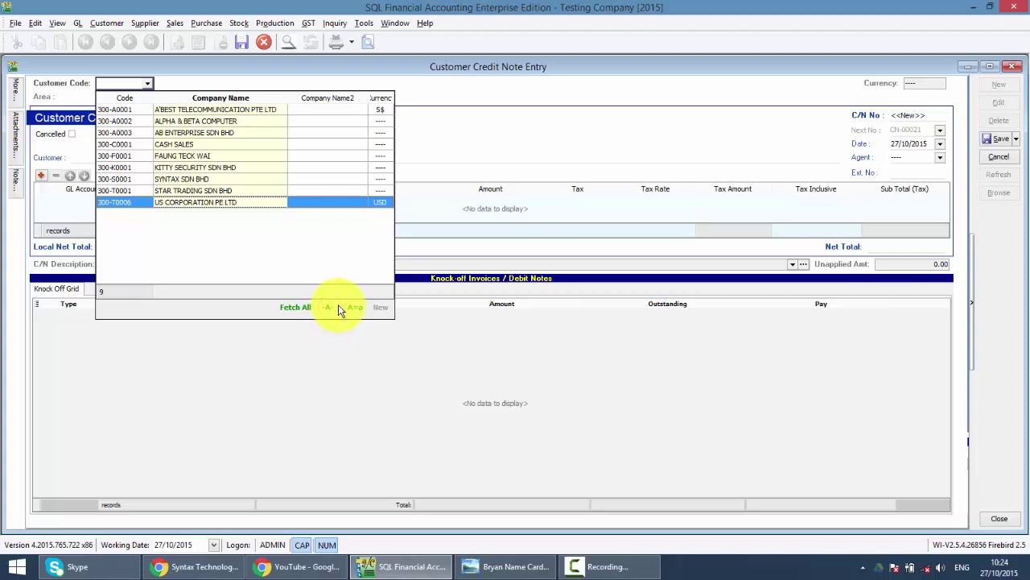
{"action": "type", "text": "sec"}
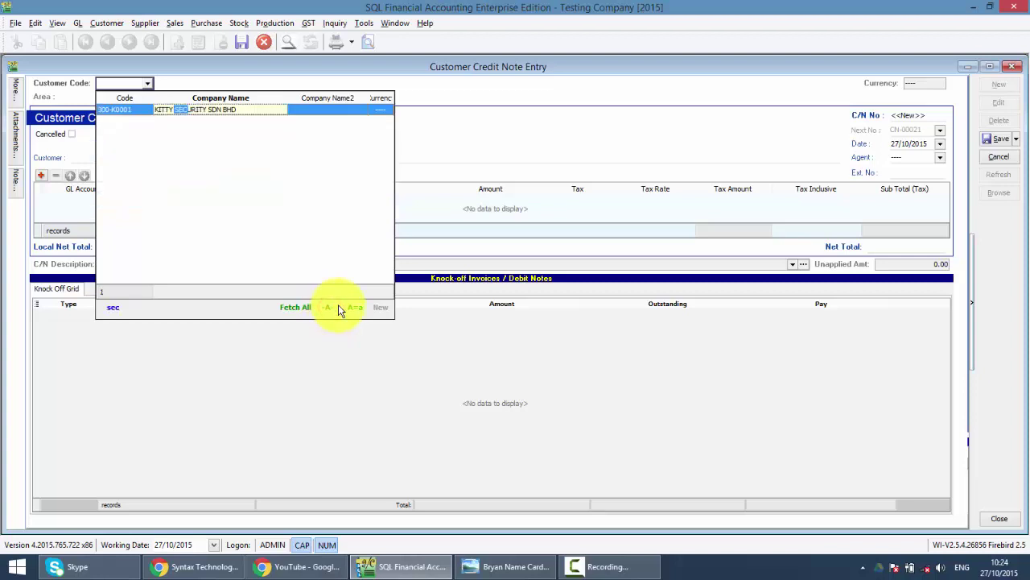
- Select KITTY SECURITY SDN BHD (300-K0001) from the customer lookup
{"action": "double_click", "coordinate": [212, 109]}
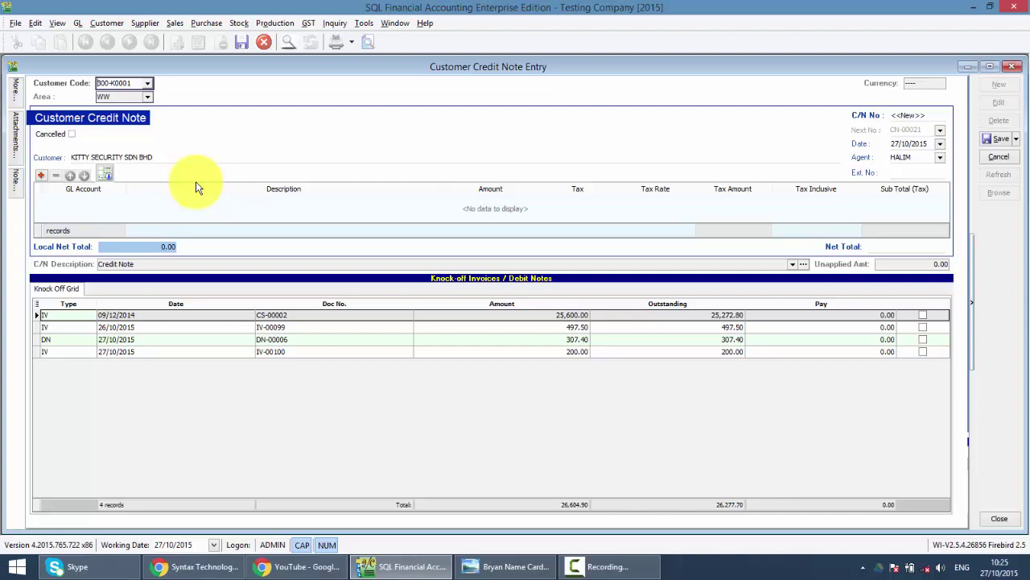
- Insert a new detail line and browse its GL account lookup for DISCOUNT ALLOWED
{"action": "left_click", "coordinate": [42, 176]}
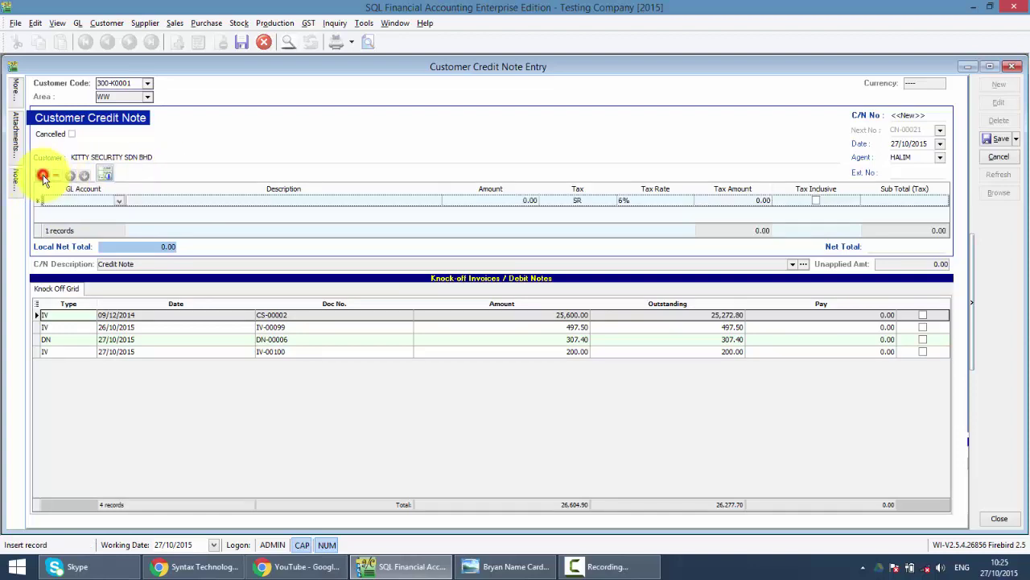
{"action": "left_click", "coordinate": [94, 203]}
{"action": "type", "text": "dis"}
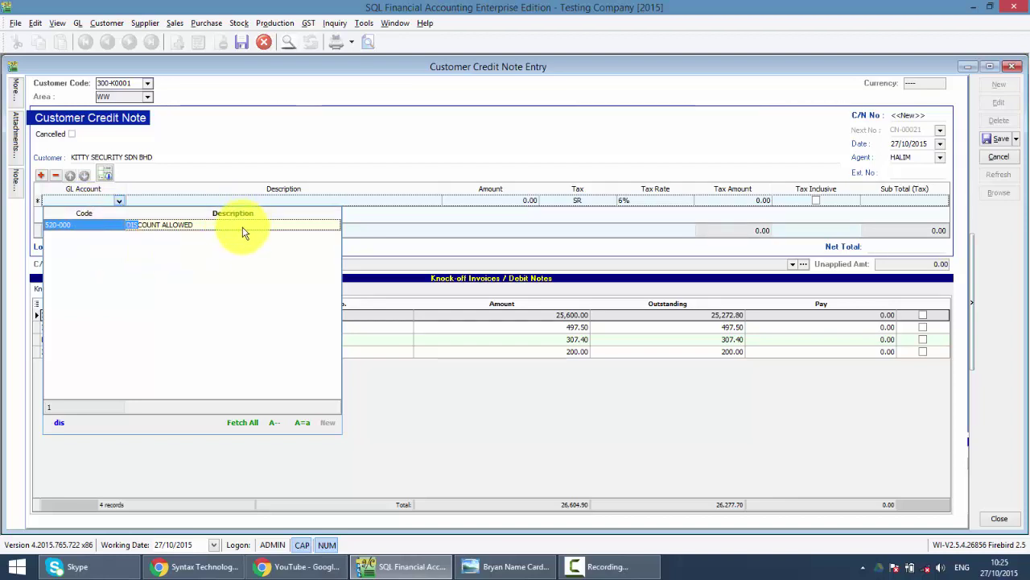
{"action": "key", "text": "BackSpace"}
{"action": "key", "text": "BackSpace"}
{"action": "key", "text": "BackSpace"}
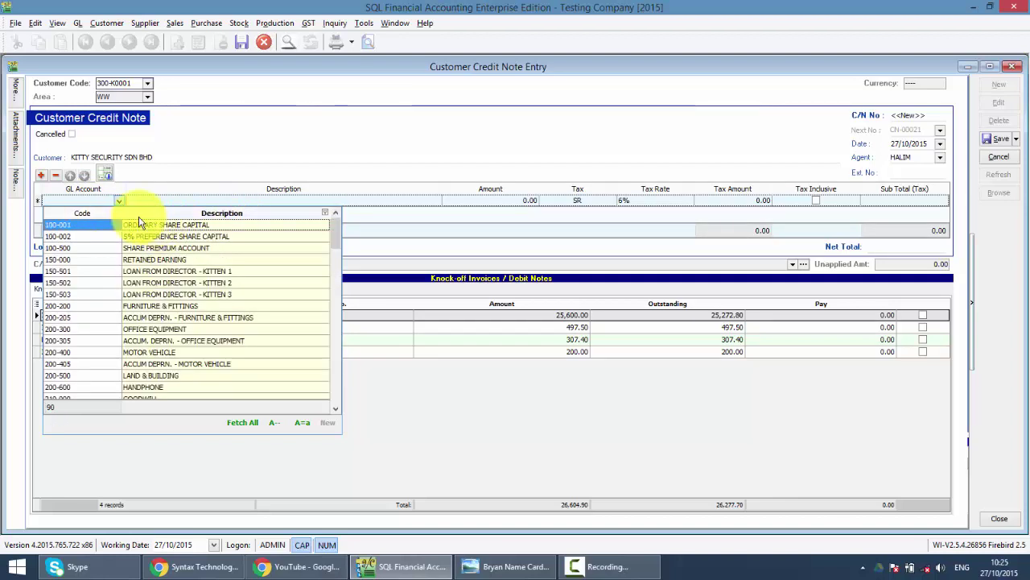
{"action": "scroll", "coordinate": [202, 297], "scroll_direction": "down", "scroll_amount": 15}
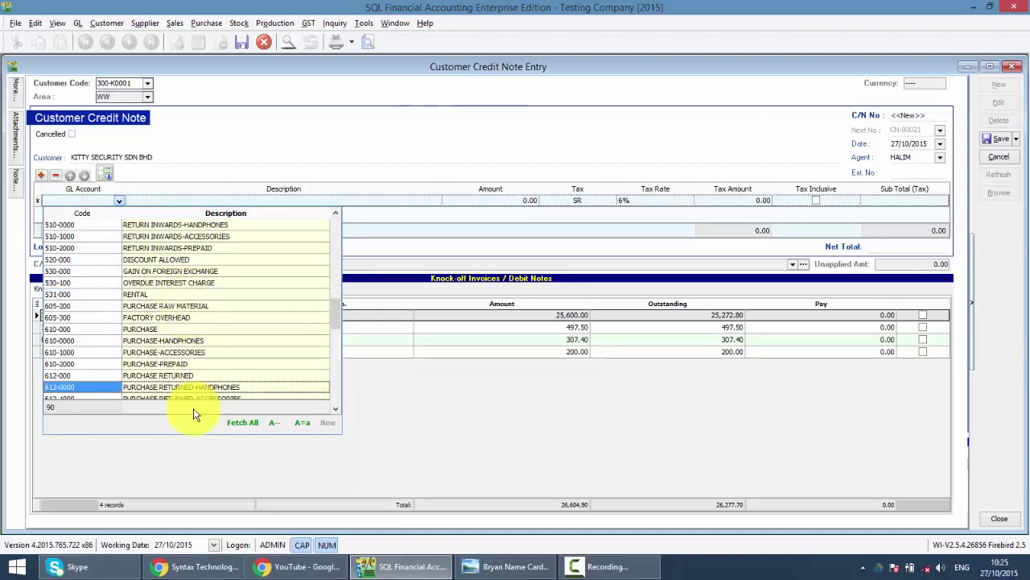
{"action": "scroll", "coordinate": [153, 306], "scroll_direction": "down", "scroll_amount": 15}
{"action": "scroll", "coordinate": [156, 306], "scroll_direction": "up", "scroll_amount": 4}
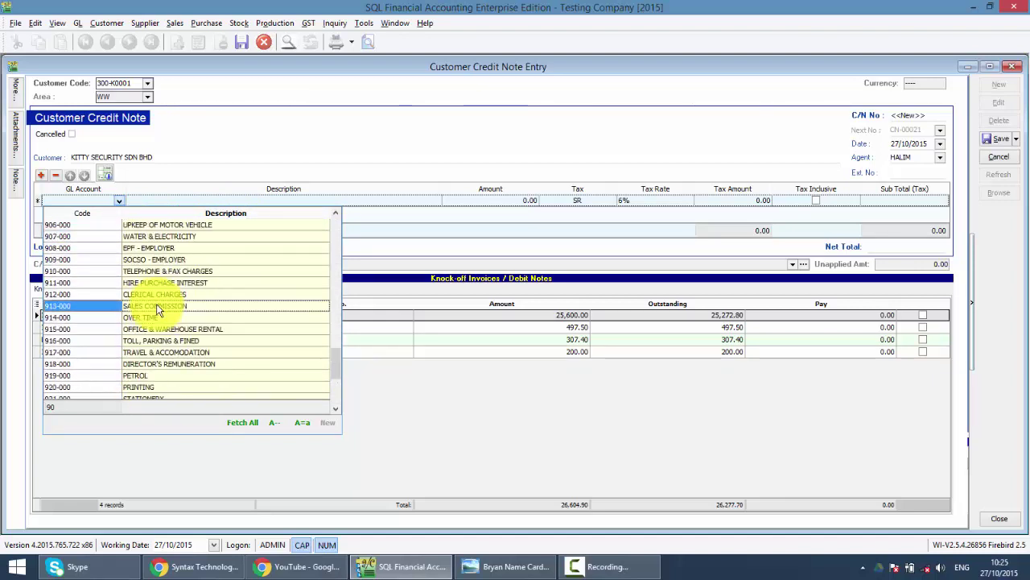
{"action": "scroll", "coordinate": [156, 303], "scroll_direction": "up", "scroll_amount": 10}
{"action": "left_click", "coordinate": [59, 200]}
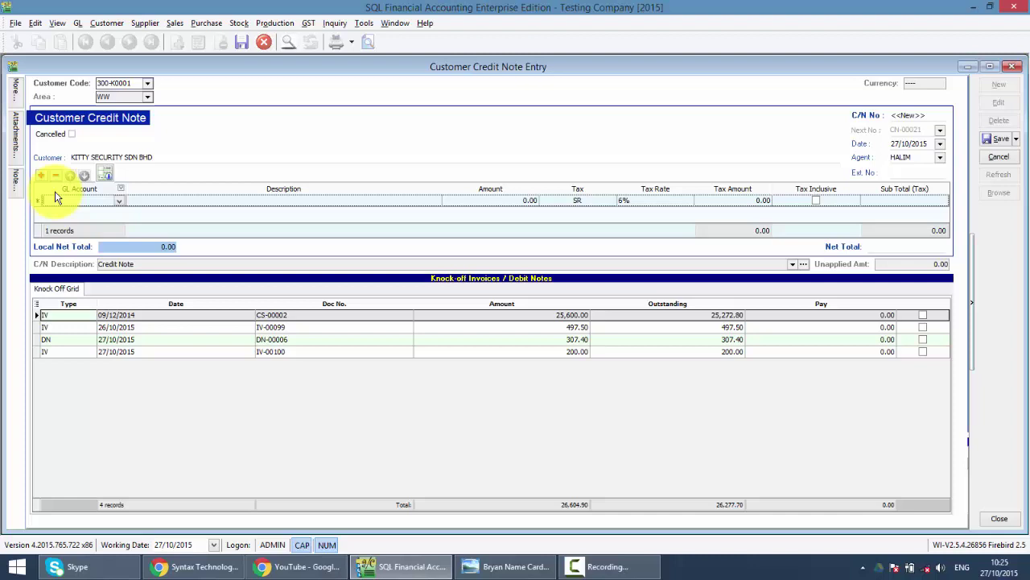
- Set the line to GL 520-000 DISCOUNT ALLOWED, amount 100, tax code SR
{"action": "type", "text": "disc"}
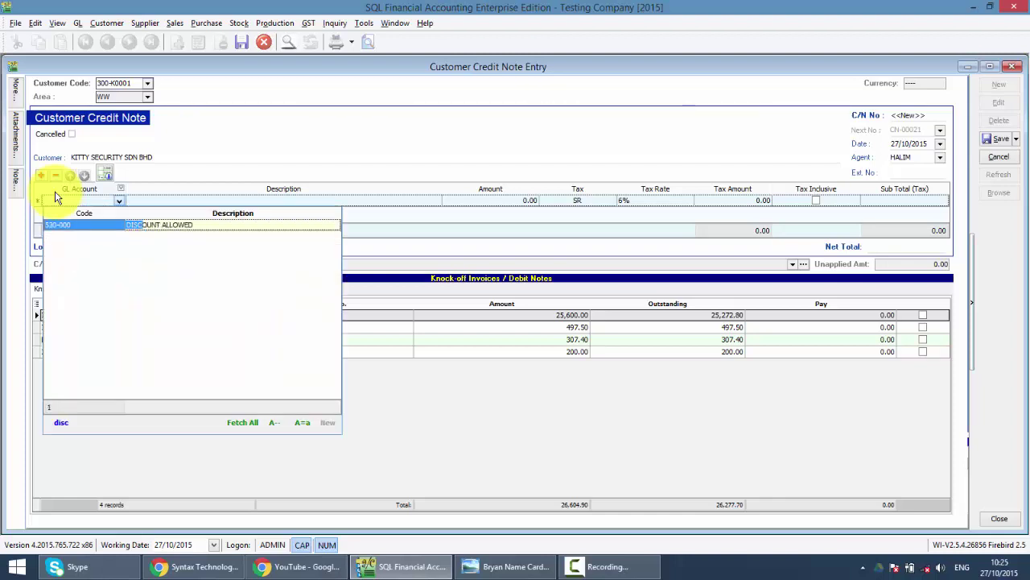
{"action": "key", "text": "Return"}
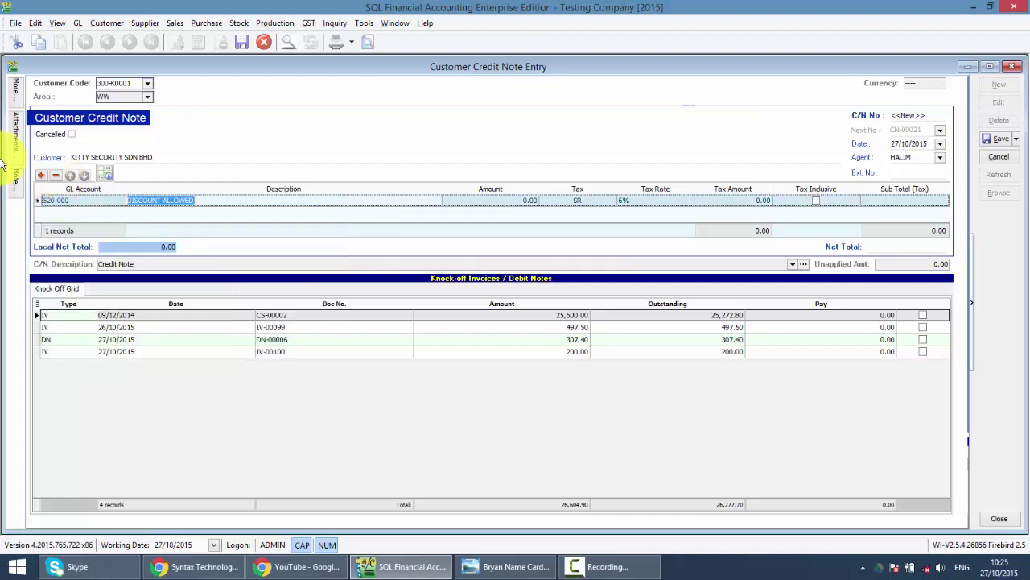
{"action": "left_click", "coordinate": [505, 200]}
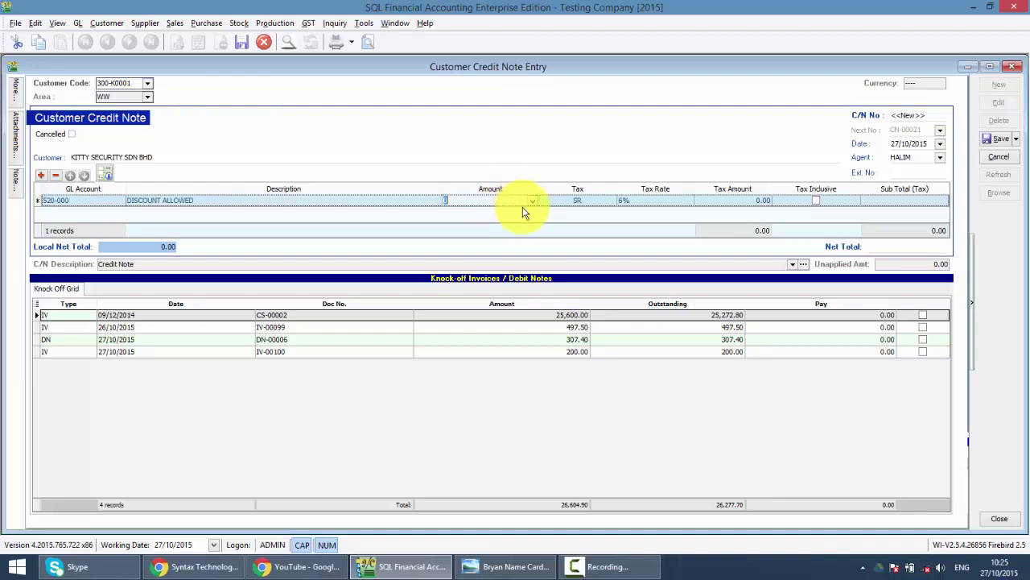
{"action": "type", "text": "100"}
{"action": "key", "text": "Tab"}
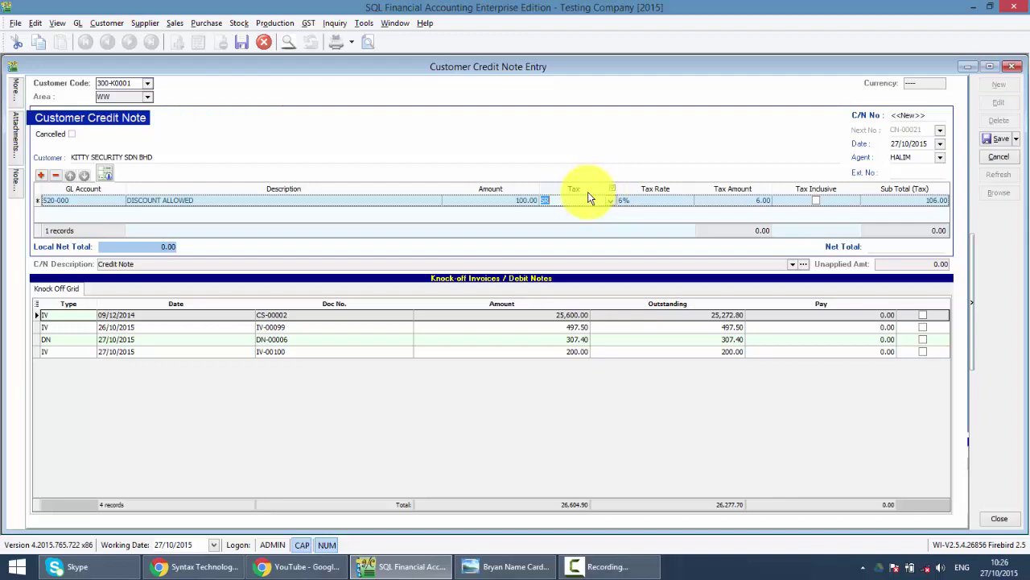
{"action": "left_click", "coordinate": [609, 201]}
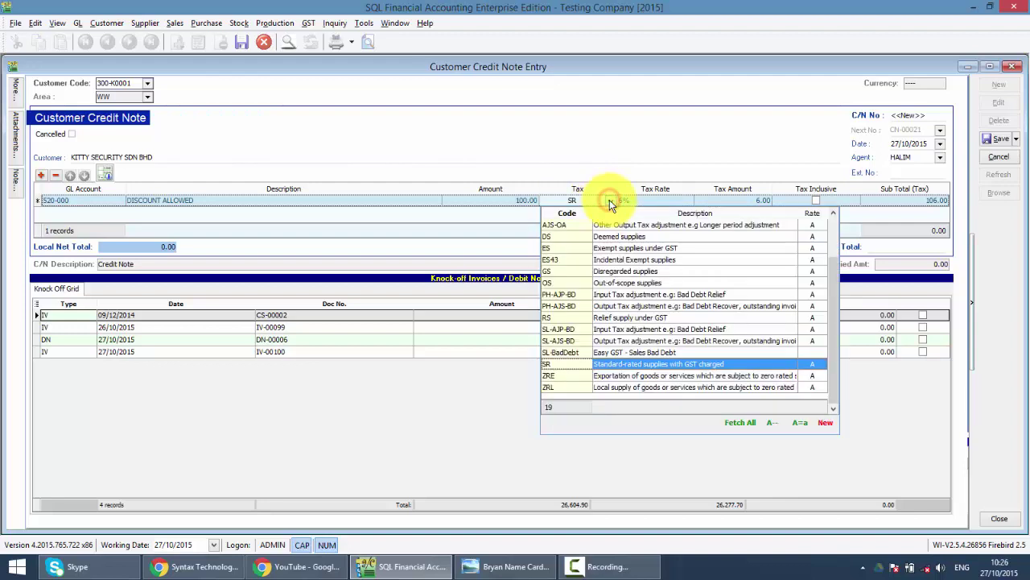
{"action": "left_click", "coordinate": [609, 200]}
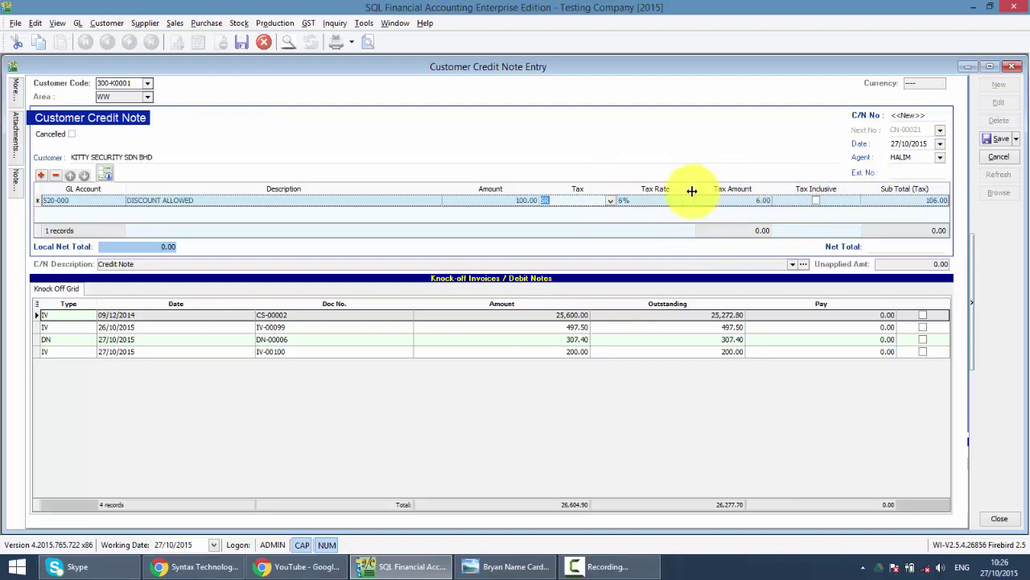
- Tick Pay for CS-00002 to knock off 106.00, then save as CN-00021
{"action": "left_click", "coordinate": [926, 315]}
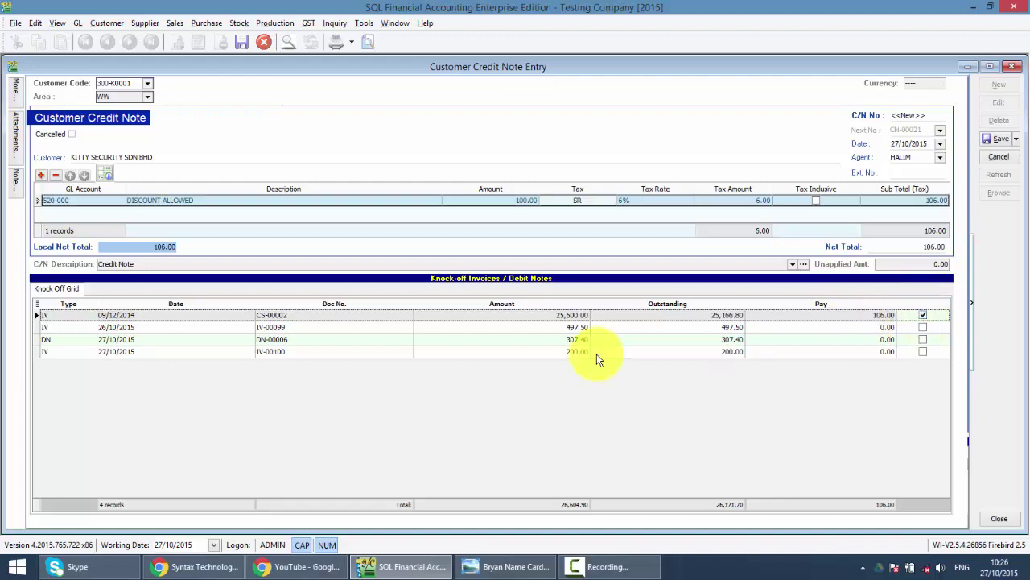
{"action": "left_click", "coordinate": [997, 138]}
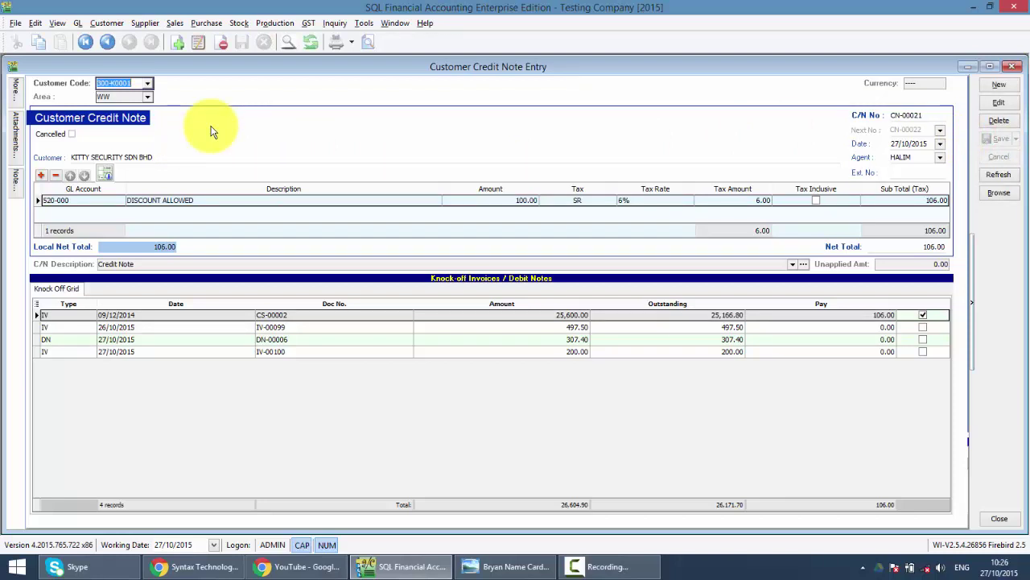
- Preview CN-00021 in the Cust Credit Note (GST) - Full layout and scroll through it
{"action": "left_click", "coordinate": [375, 44]}
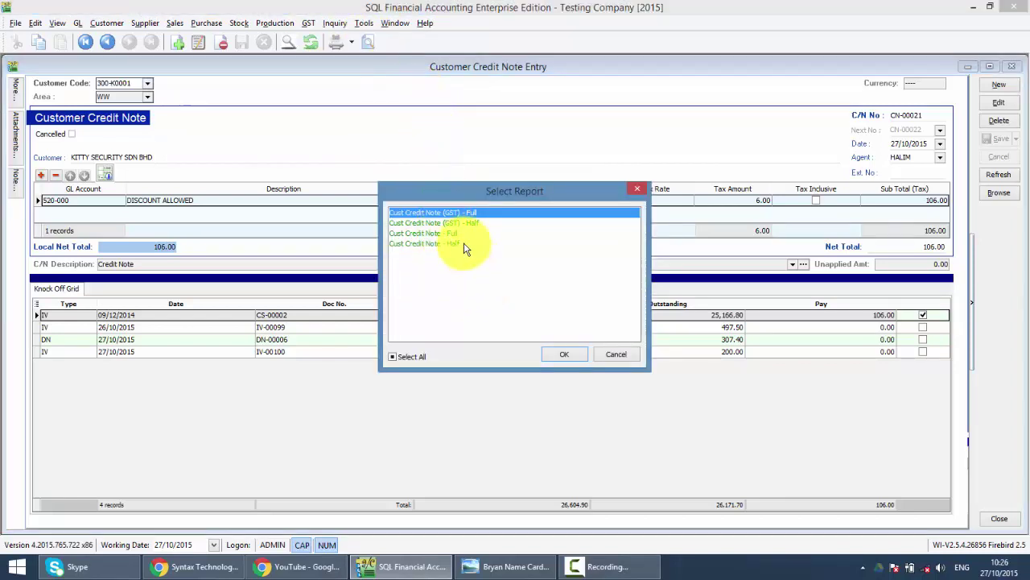
{"action": "left_click", "coordinate": [556, 356]}
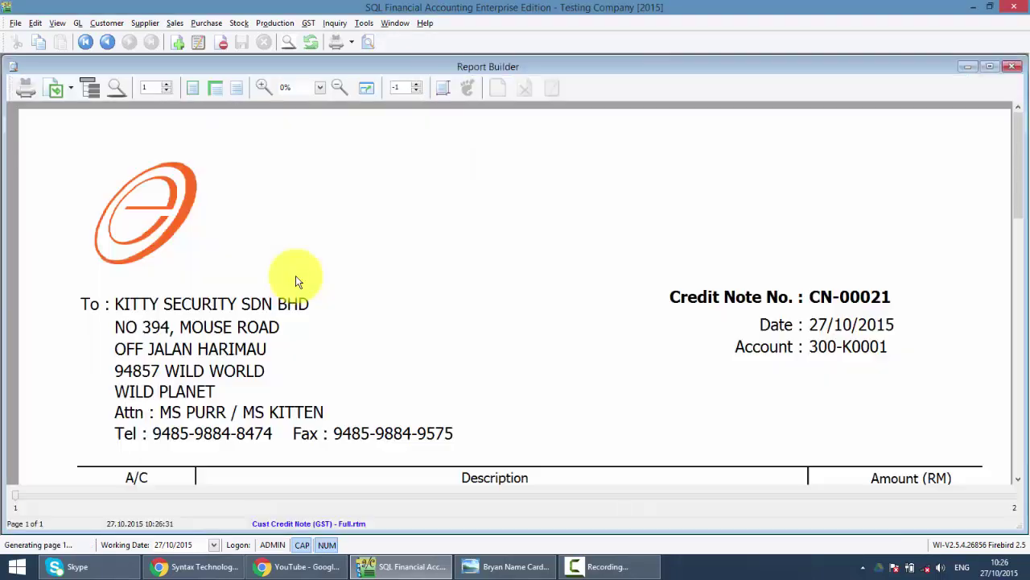
{"action": "scroll", "coordinate": [288, 262], "scroll_direction": "down", "scroll_amount": 10}
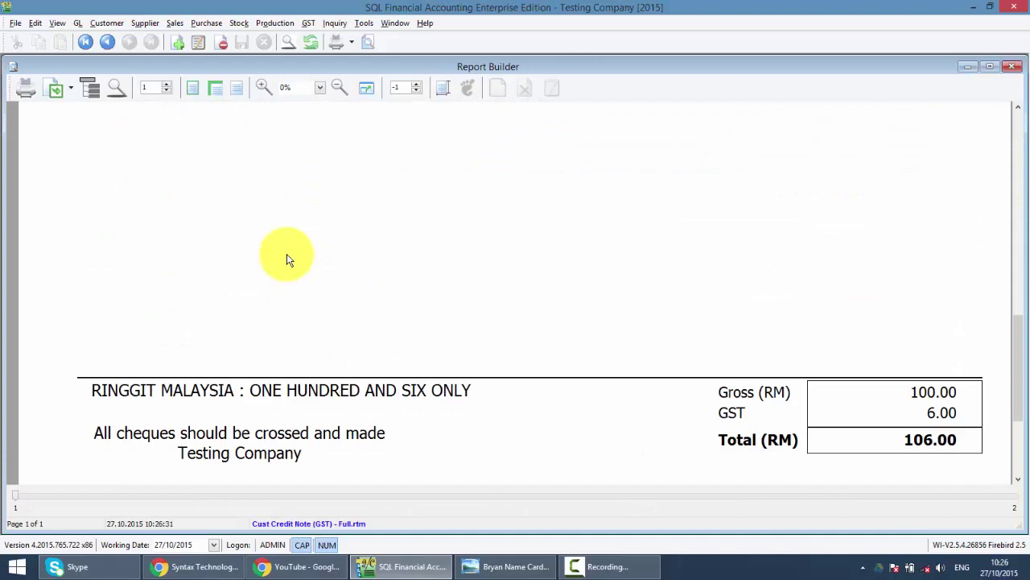
{"action": "scroll", "coordinate": [283, 253], "scroll_direction": "up", "scroll_amount": 10}
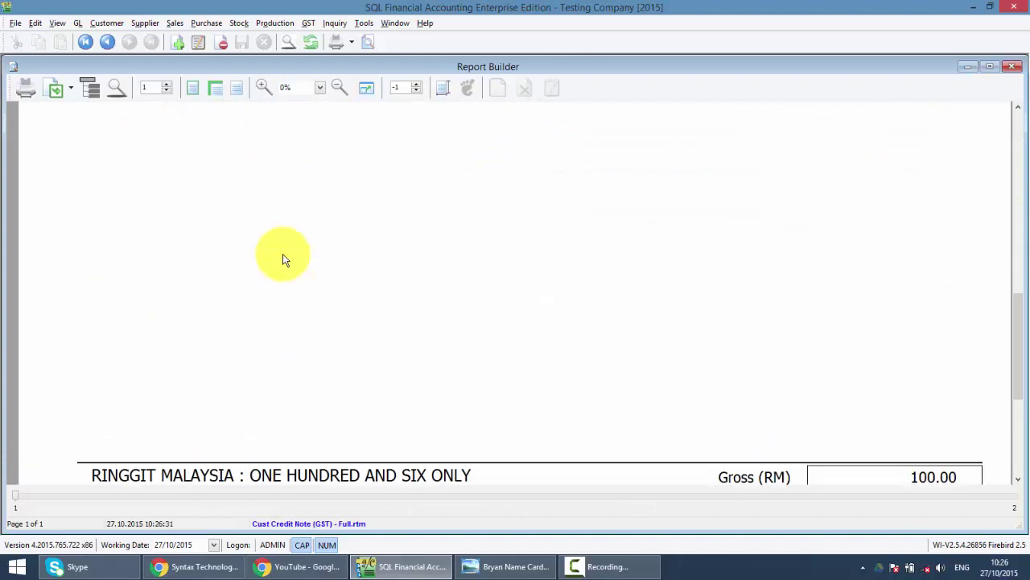
- Export the preview as PDF file 'KITTY CN' into the Desktop folder, then close Report Builder
{"action": "left_click", "coordinate": [68, 91]}
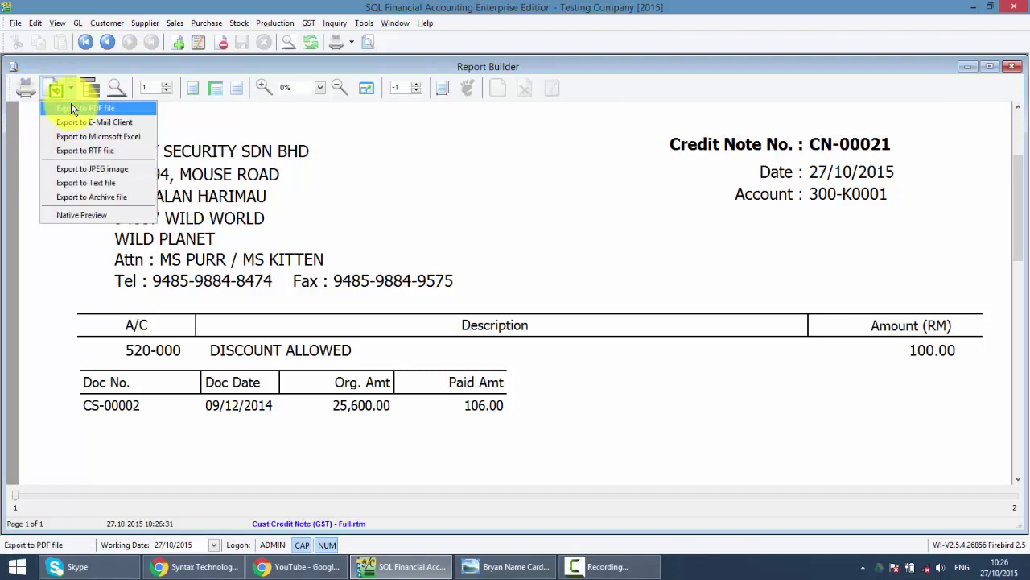
{"action": "left_click", "coordinate": [69, 111]}
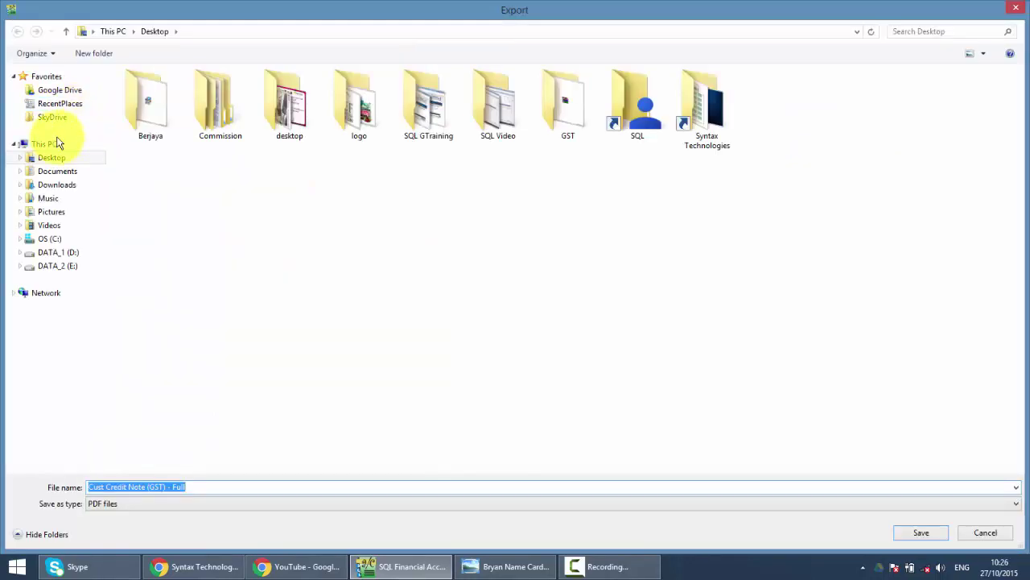
{"action": "left_click", "coordinate": [51, 158]}
{"action": "left_click", "coordinate": [238, 487]}
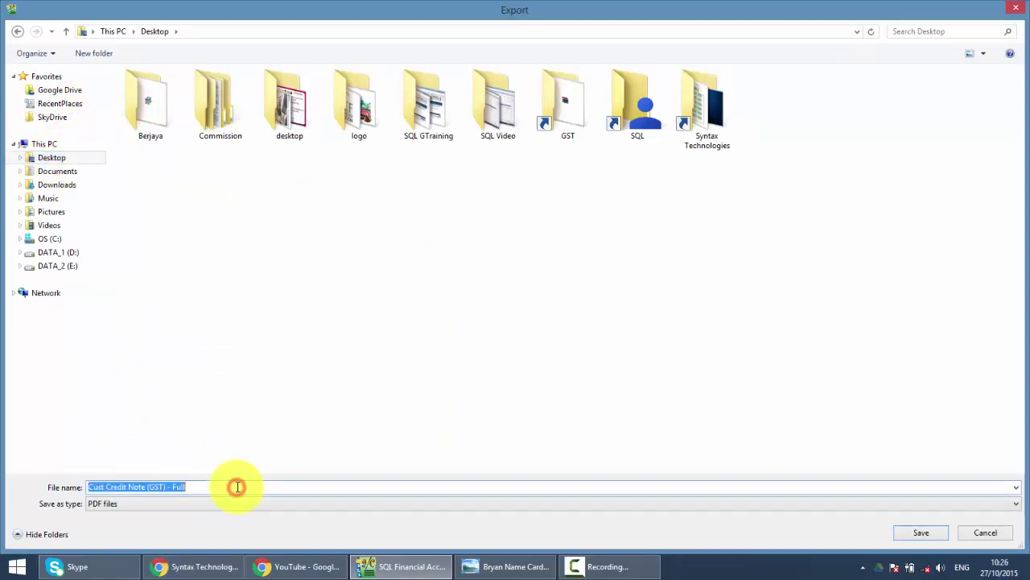
{"action": "type", "text": "KITTY CN"}
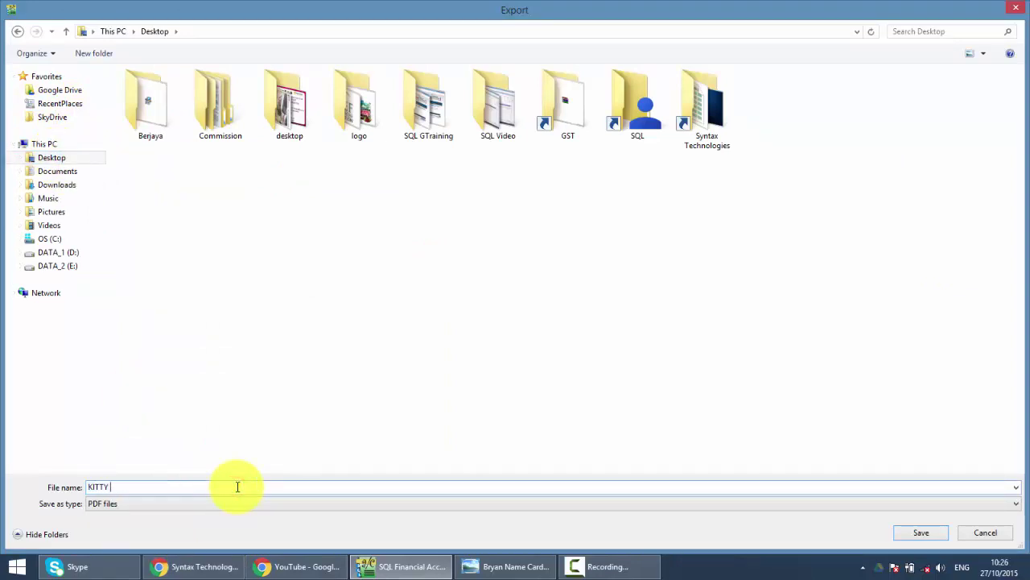
{"action": "left_click", "coordinate": [934, 531]}
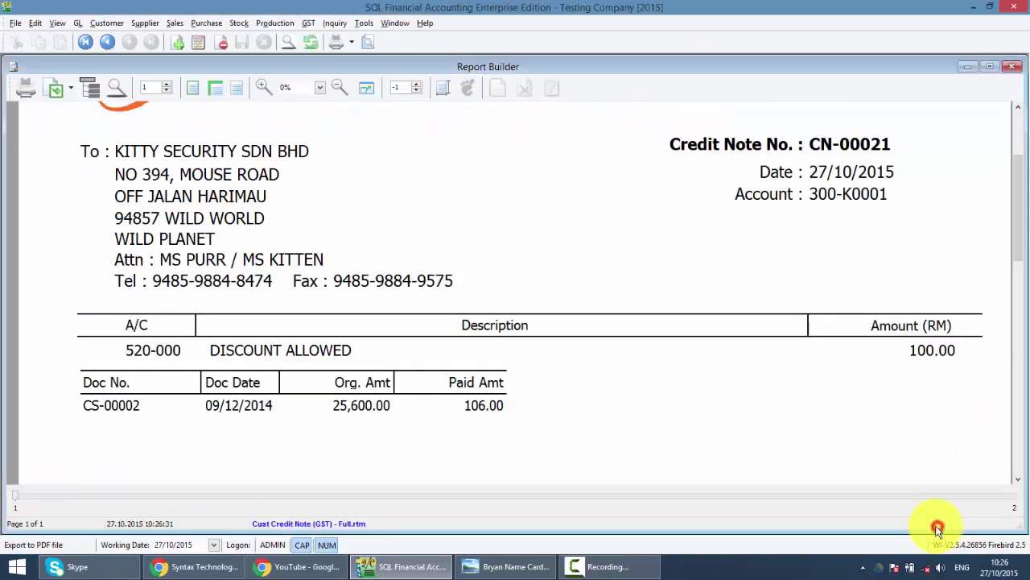
{"action": "left_click", "coordinate": [1012, 67]}
- Reveal the desktop, move the KITTY CN PDF icon to the centre, and return to CN-00021
{"action": "left_click", "coordinate": [971, 7]}
{"action": "left_click", "coordinate": [952, 8]}
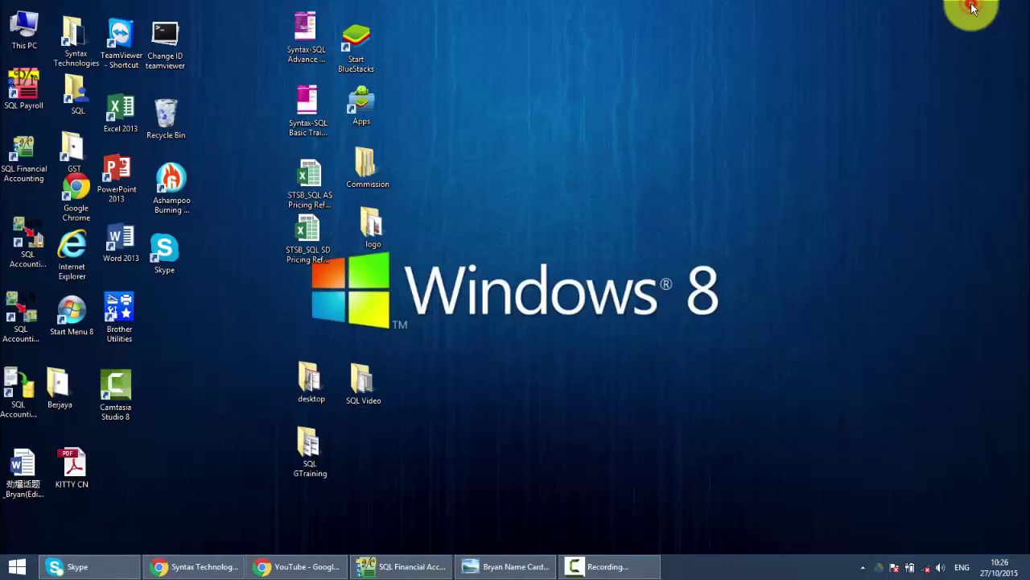
{"action": "left_click_drag", "start_coordinate": [81, 468], "coordinate": [600, 145]}
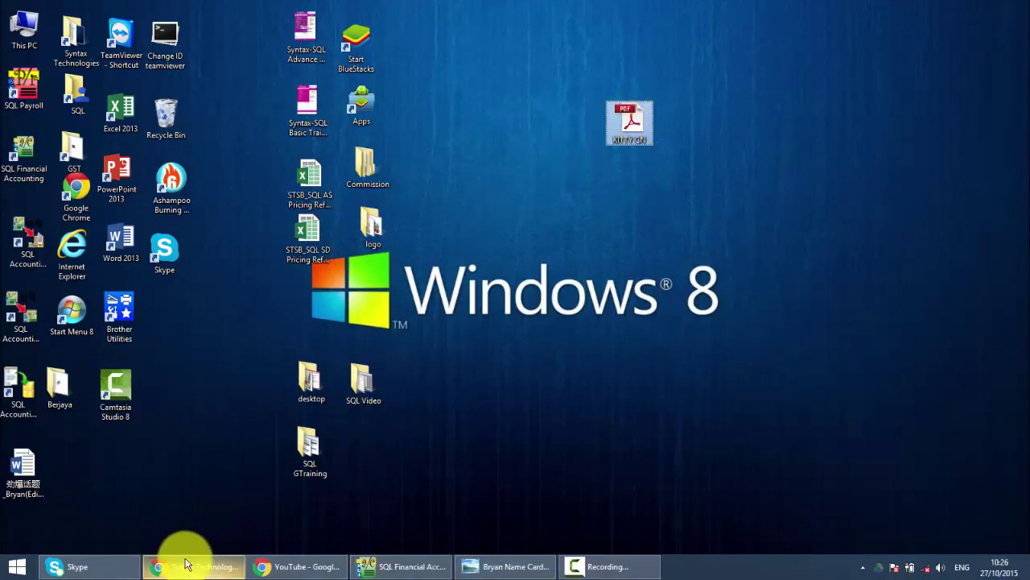
{"action": "left_click", "coordinate": [214, 567]}
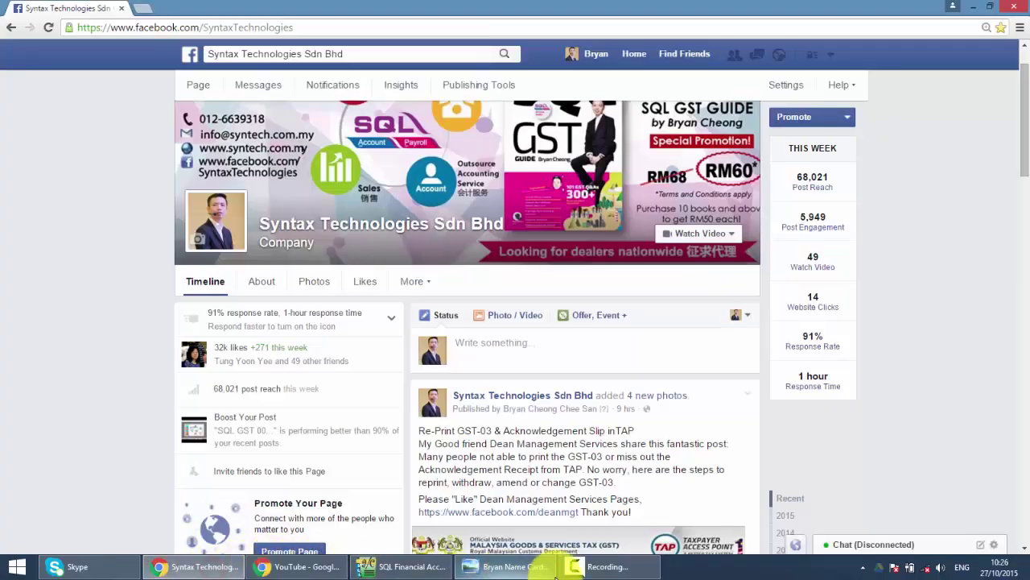
{"action": "left_click", "coordinate": [407, 566]}
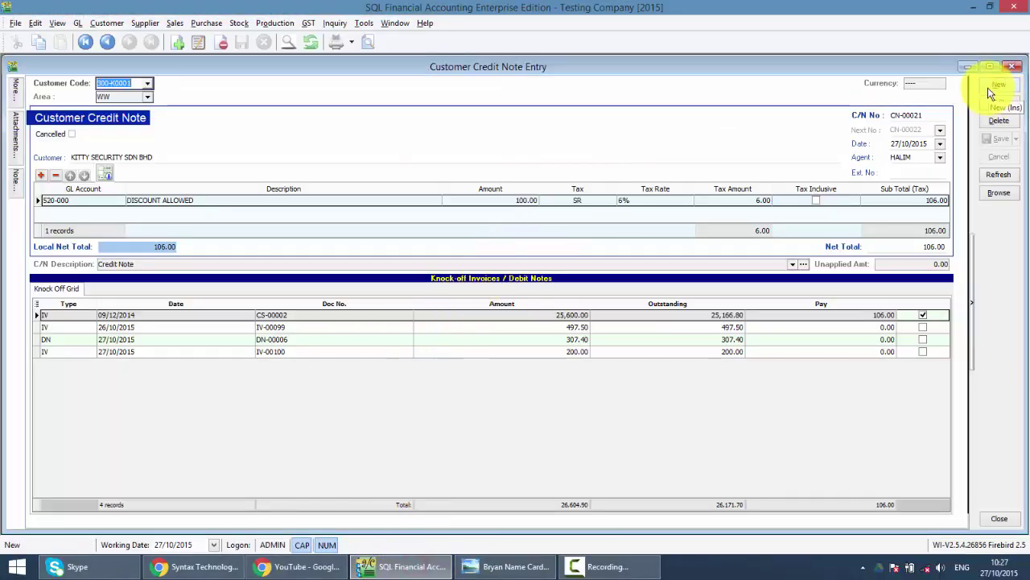
- Close the CN-00021 credit note entry and go back to the Customer documents page
{"action": "left_click", "coordinate": [1015, 66]}
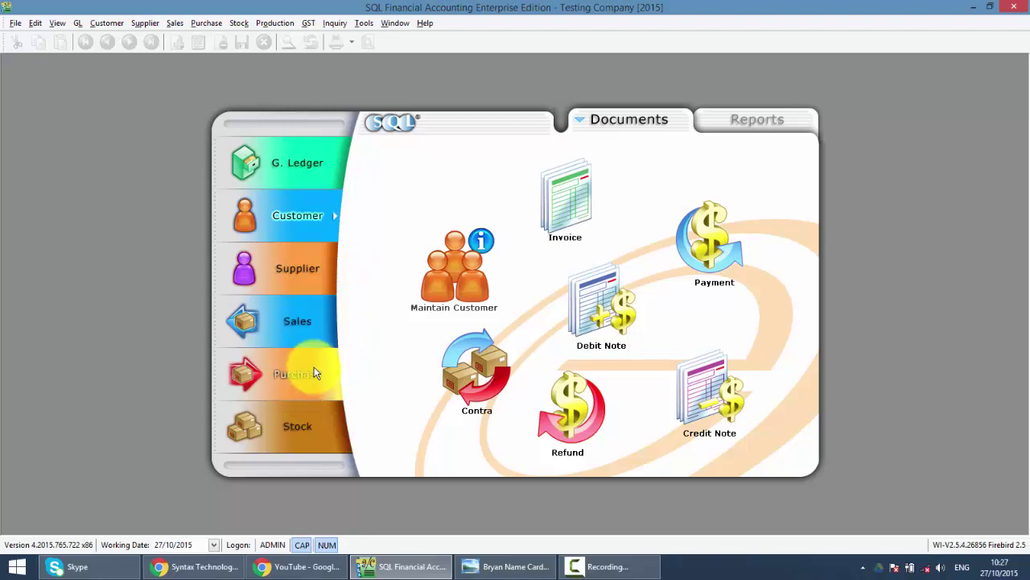
{"action": "left_click", "coordinate": [305, 216]}
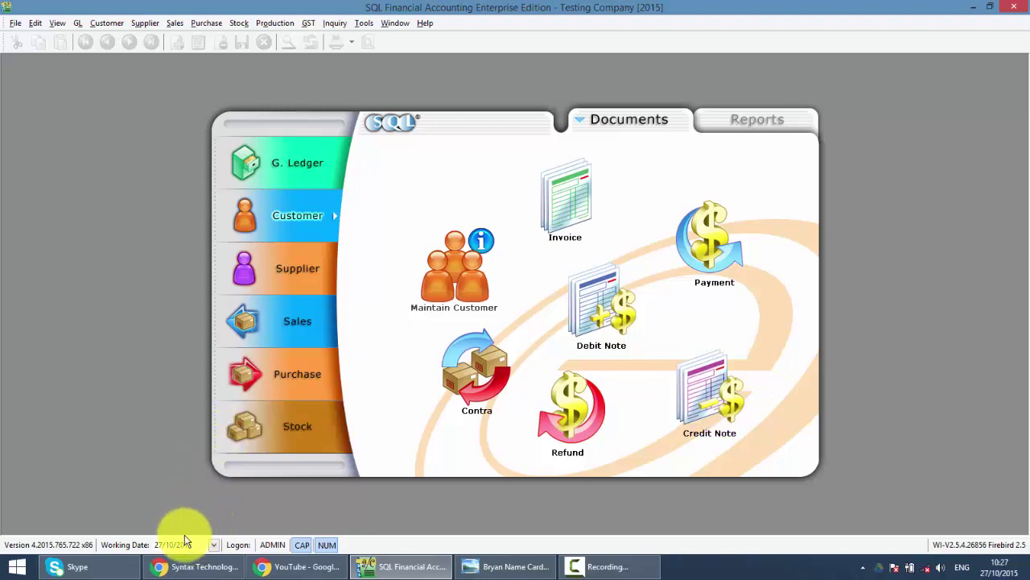
- Bring up the Syntax Technologies Sdn Bhd Facebook page and scroll to its GST-03 reprint post
{"action": "left_click", "coordinate": [184, 563]}
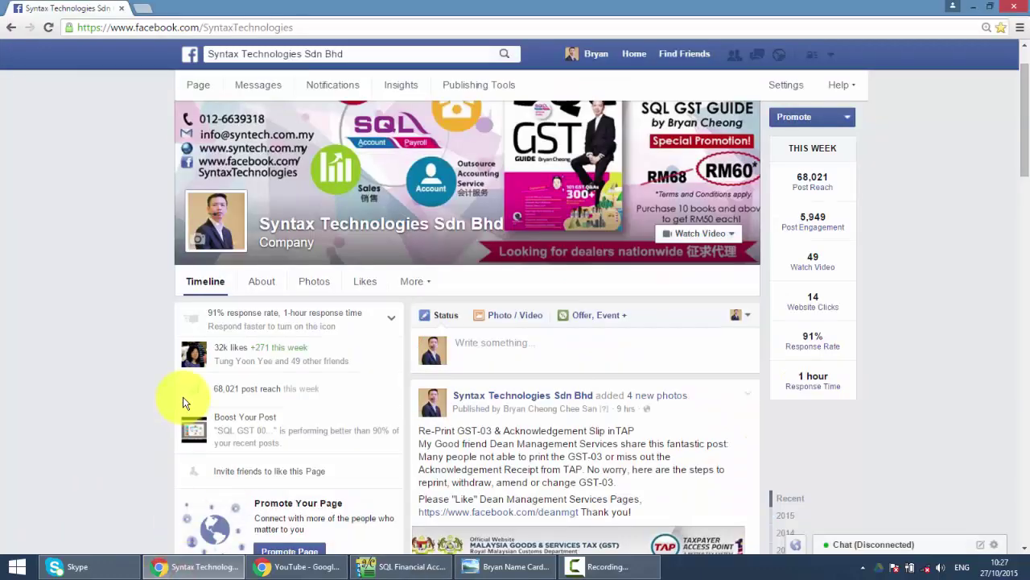
{"action": "scroll", "coordinate": [183, 402], "scroll_direction": "up", "scroll_amount": 1}
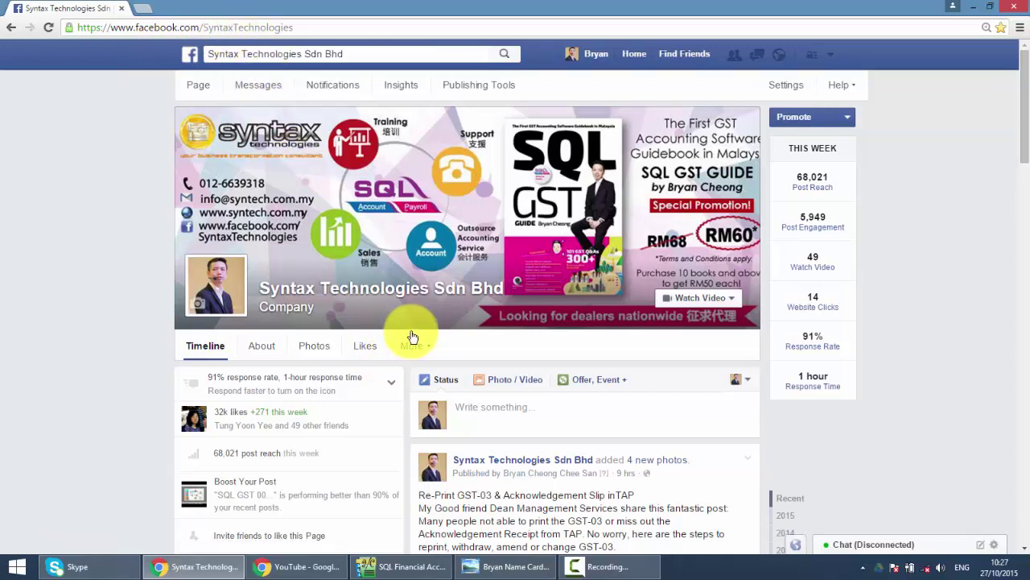
{"action": "scroll", "coordinate": [412, 337], "scroll_direction": "down", "scroll_amount": 2}
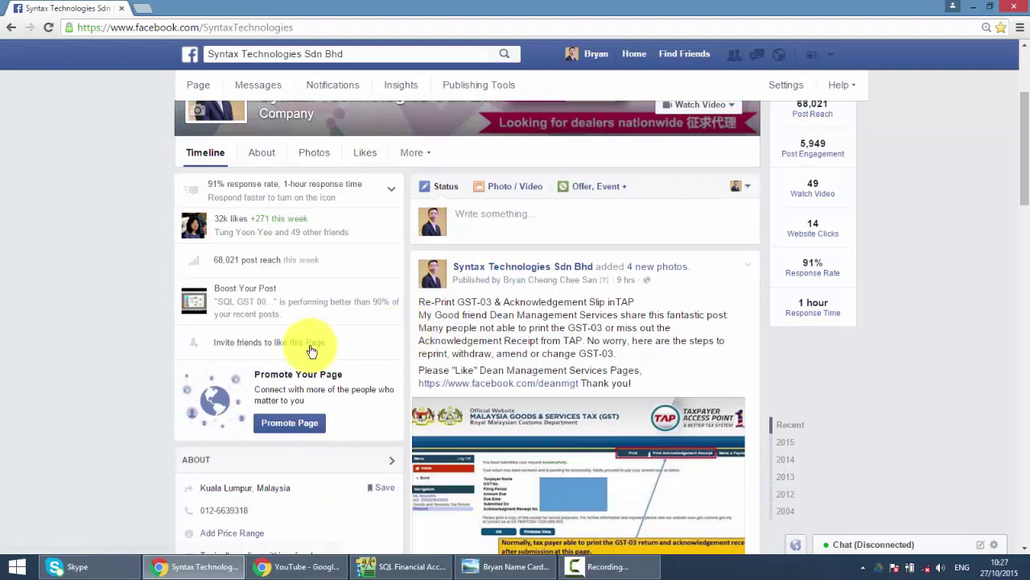
- Browse the syntech.com.my SQL Accounting demo videos, then show the Syntax Technologies name card image
{"action": "left_click", "coordinate": [298, 565]}
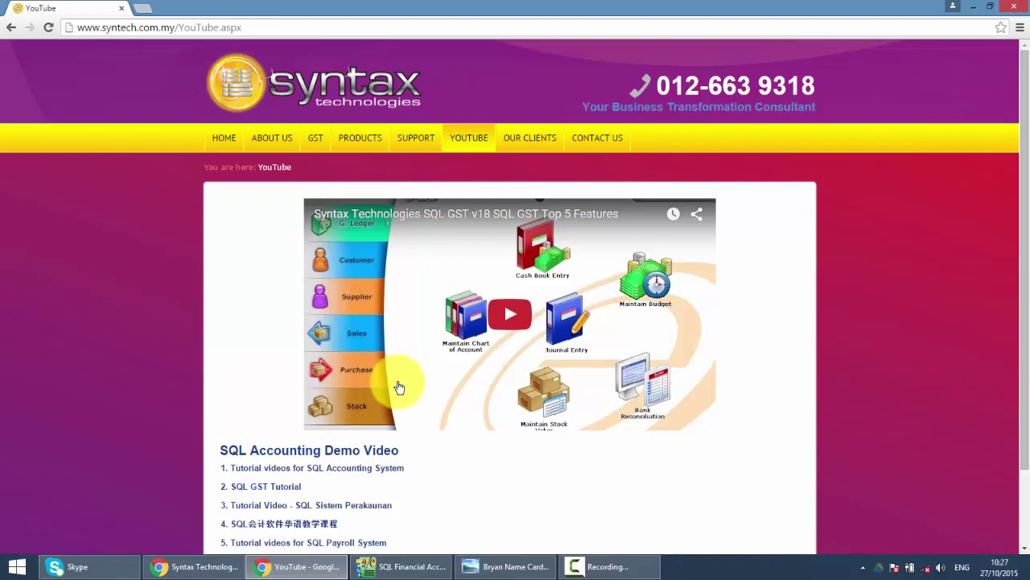
{"action": "scroll", "coordinate": [362, 367], "scroll_direction": "down", "scroll_amount": 2}
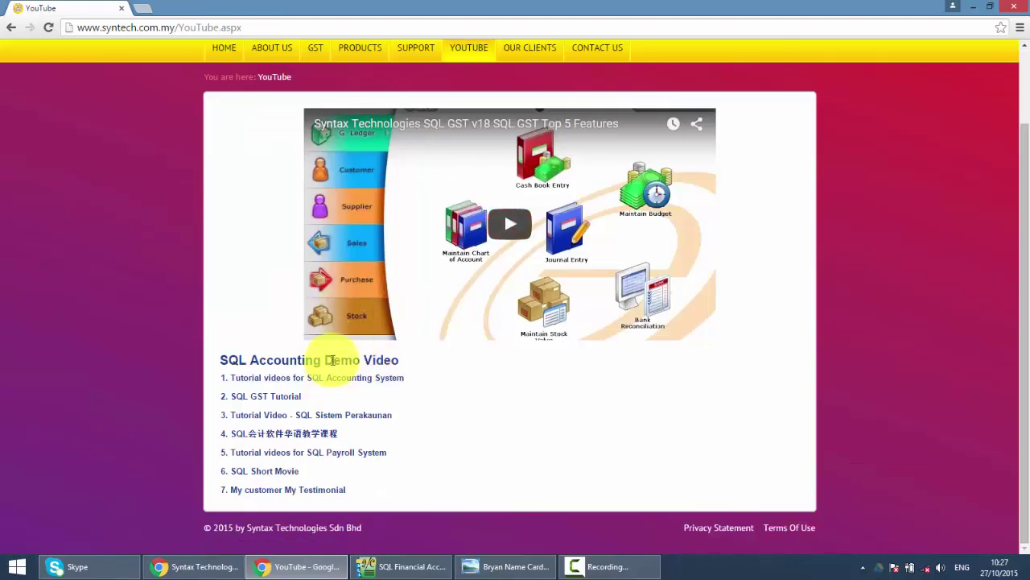
{"action": "left_click", "coordinate": [500, 568]}
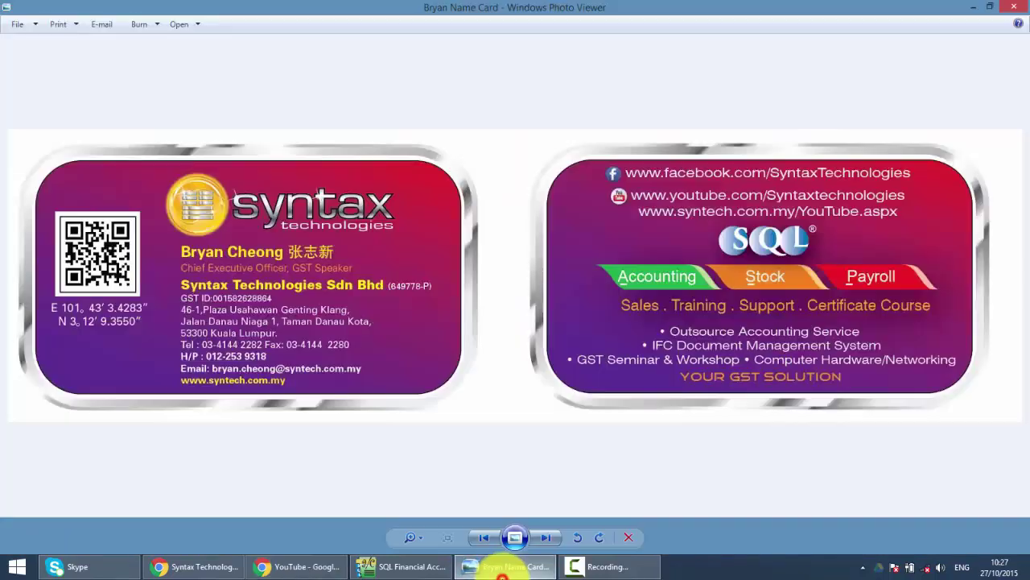